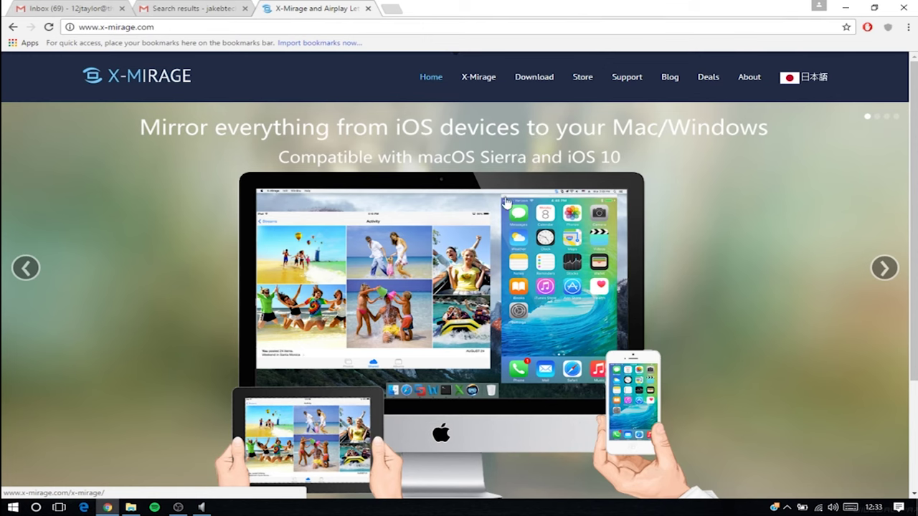
Step: Look over the X-Mirage home page and open the site's Download page with the Mac and Windows versions
scroll(506, 228, "down", 2)
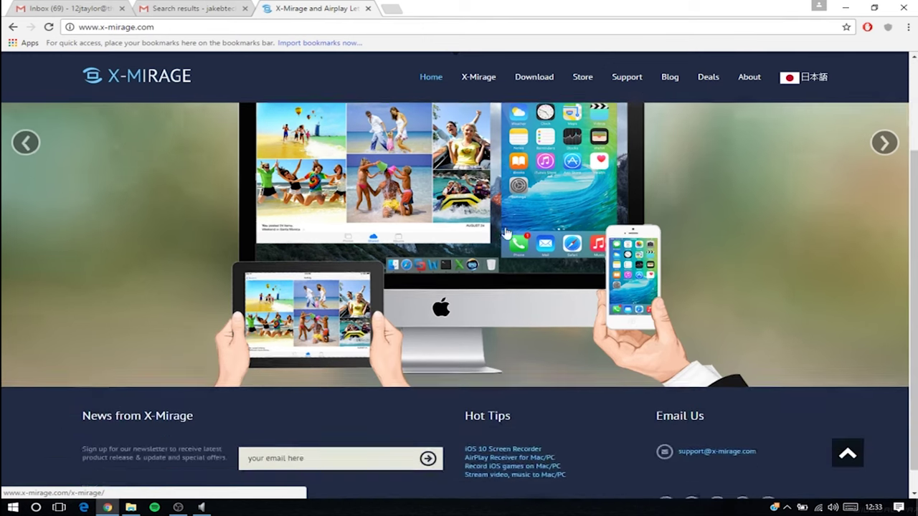
scroll(507, 230, "up", 2)
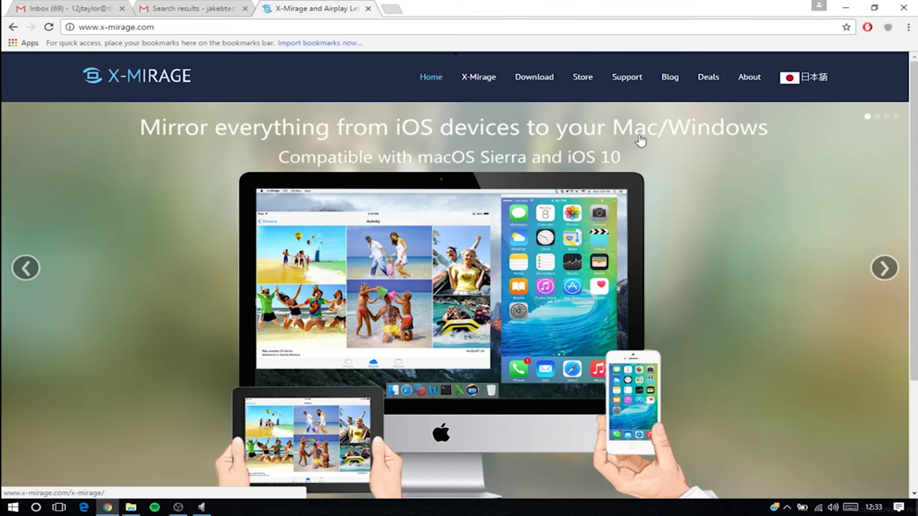
scroll(500, 186, "down", 3)
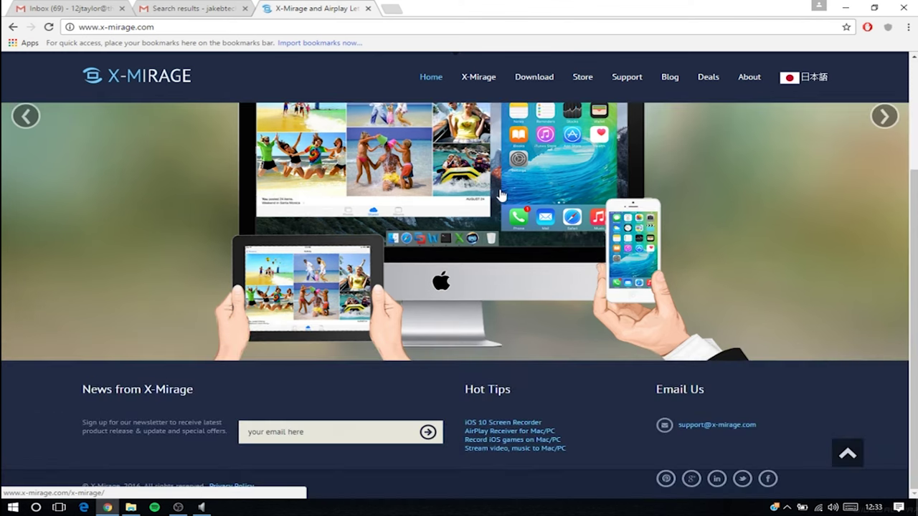
scroll(501, 198, "up", 3)
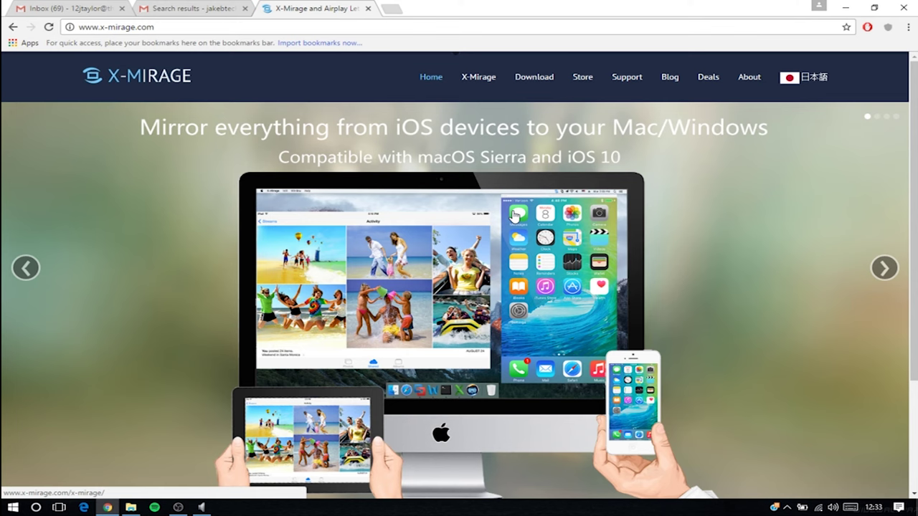
scroll(487, 212, "down", 2)
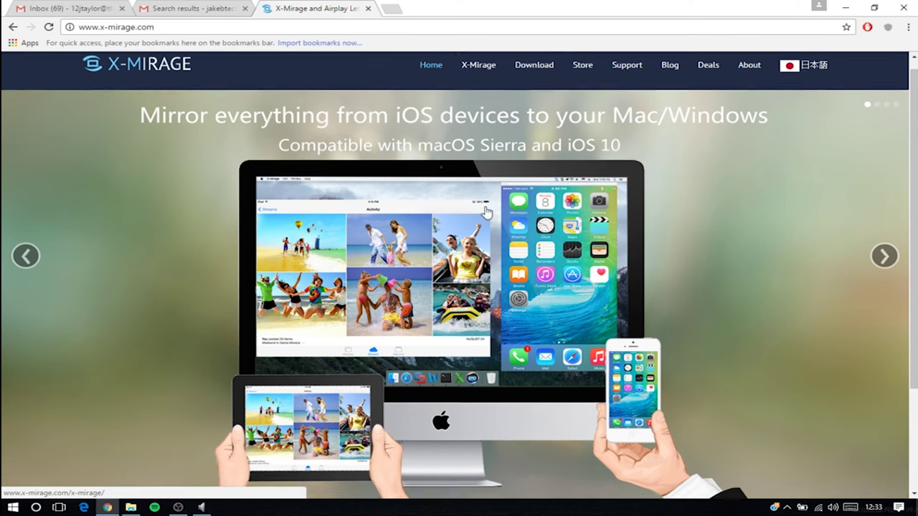
scroll(486, 212, "down", 1)
scroll(502, 211, "up", 3)
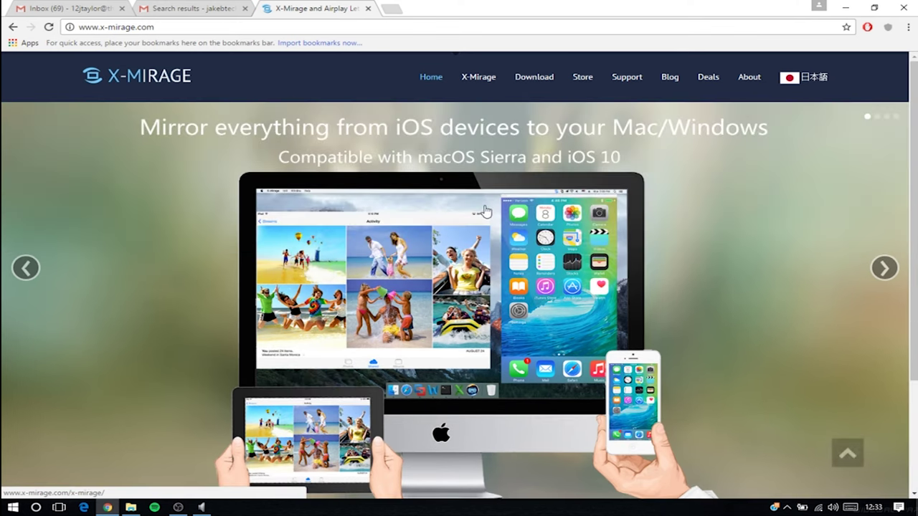
left_click(547, 90)
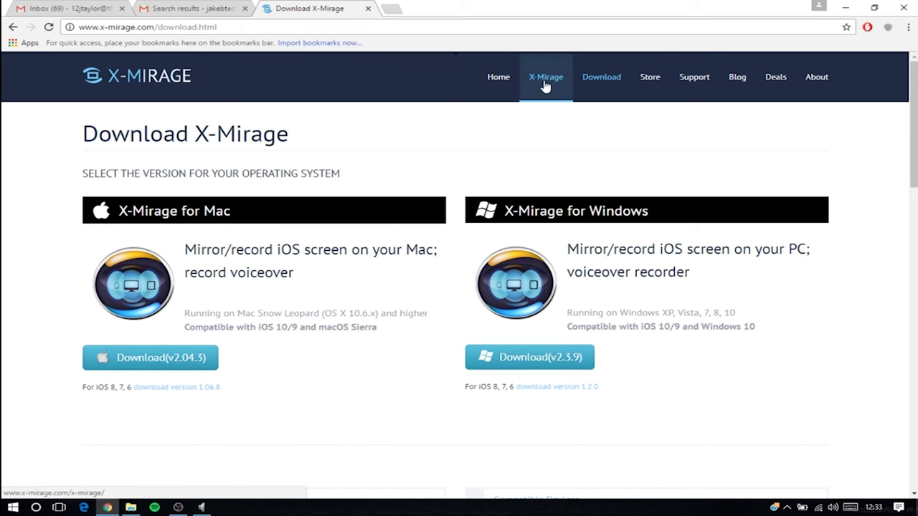
Step: Open the X-Mirage Store page and review the Mac and PC purchase options and the compatible devices
left_click(640, 84)
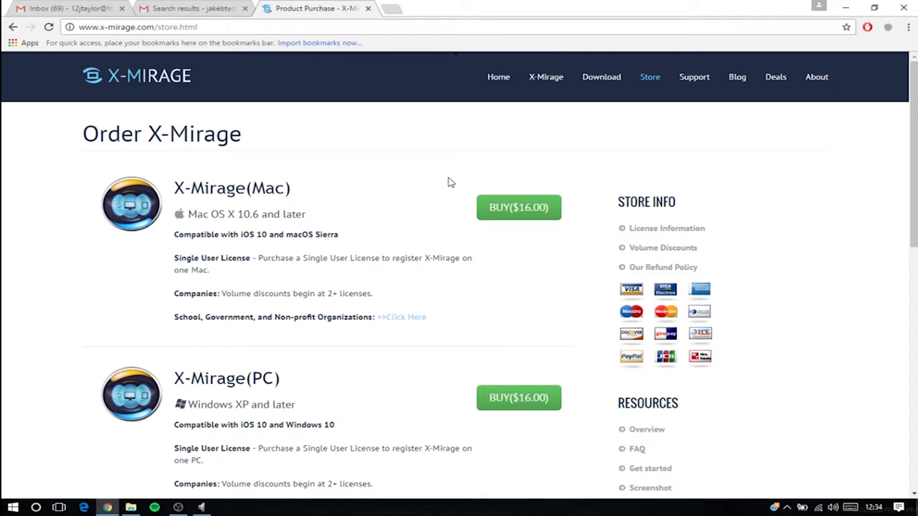
scroll(449, 185, "down", 2)
scroll(449, 187, "down", 8)
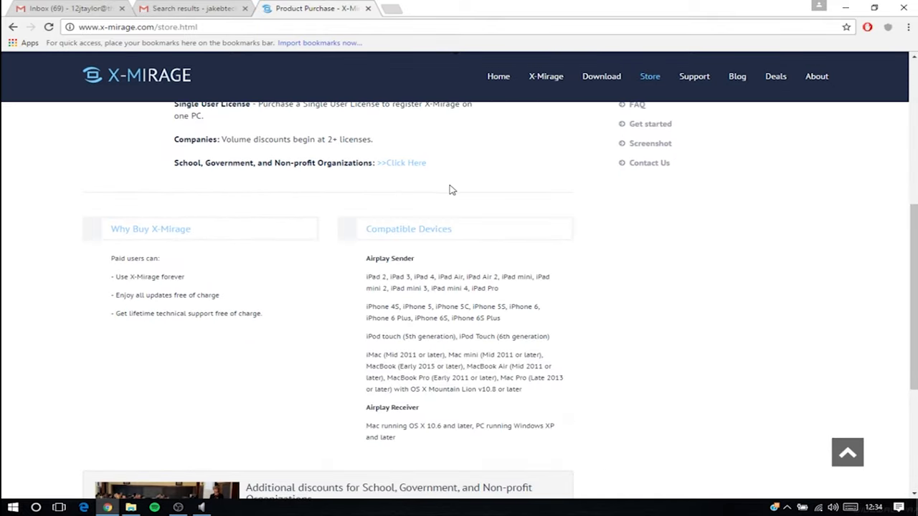
scroll(461, 182, "up", 10)
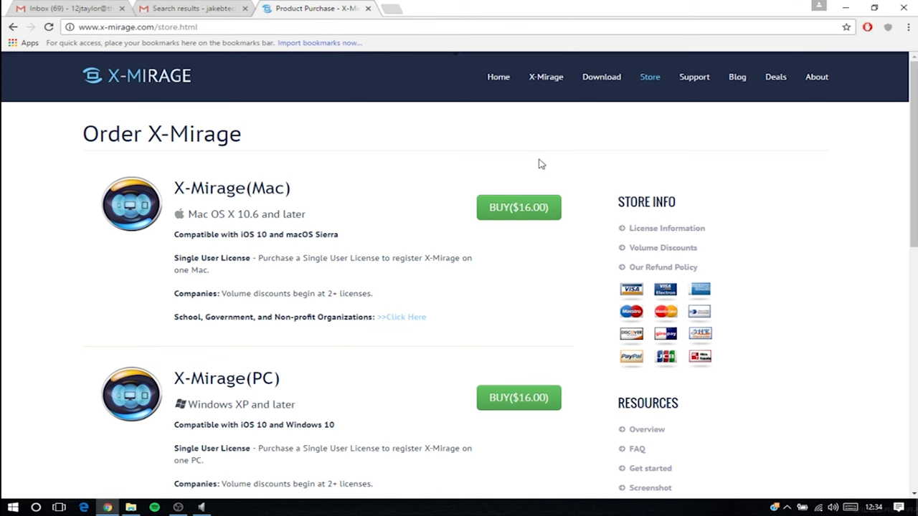
Step: Clear the browser and Sound window off the desktop and launch X-Mirage, agreeing to quit the duplicate instance
left_click(846, 7)
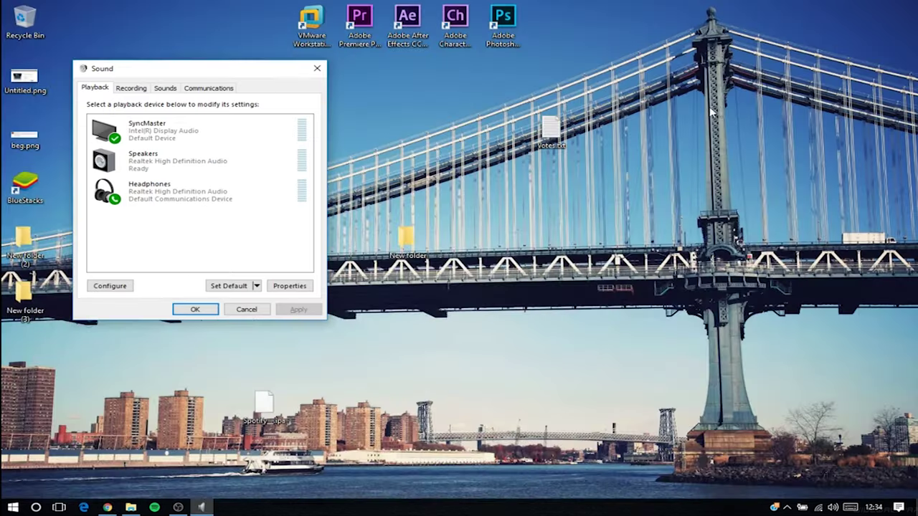
left_click(317, 69)
left_click(13, 508)
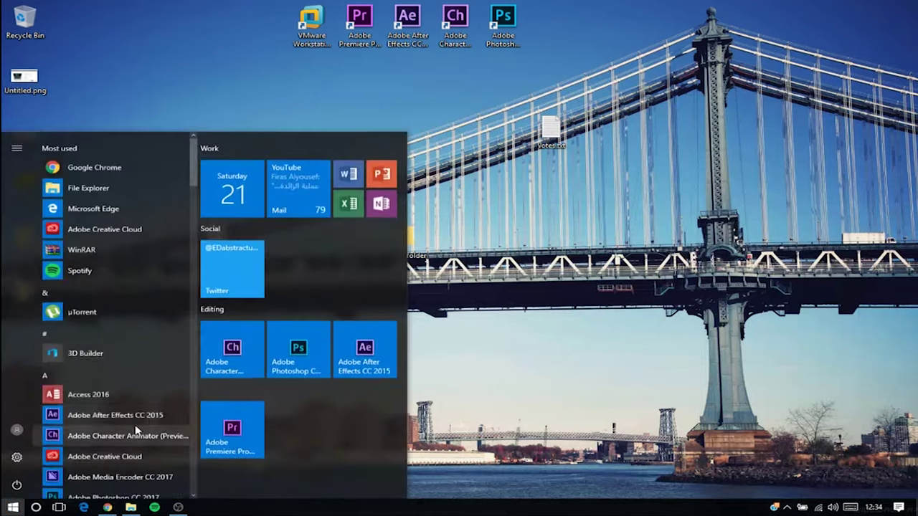
type("x")
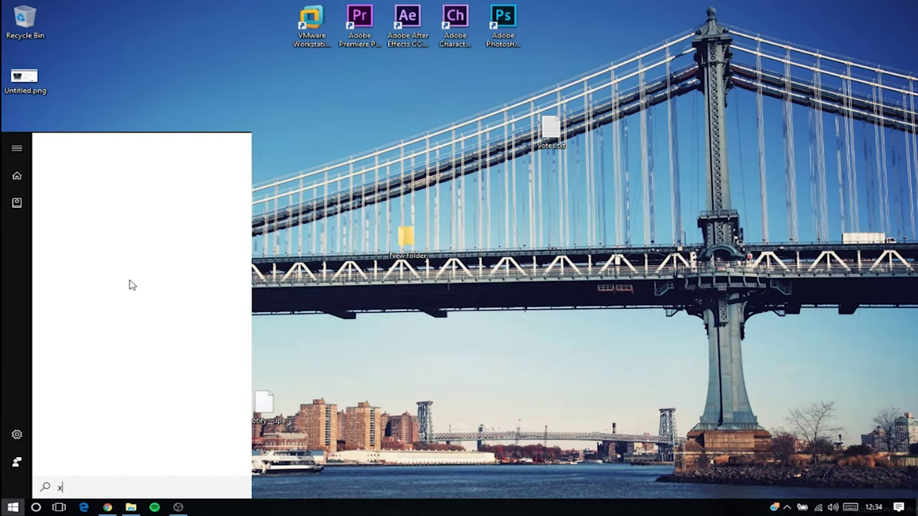
left_click(98, 191)
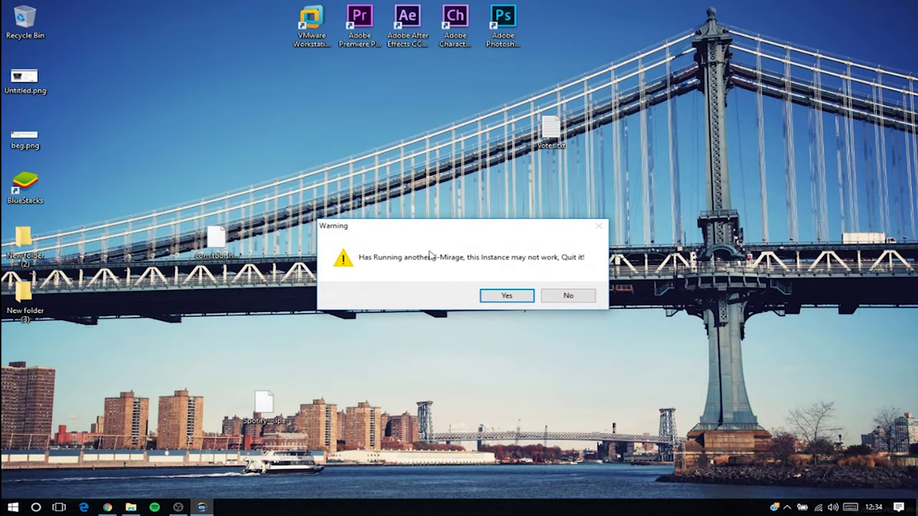
left_click(507, 297)
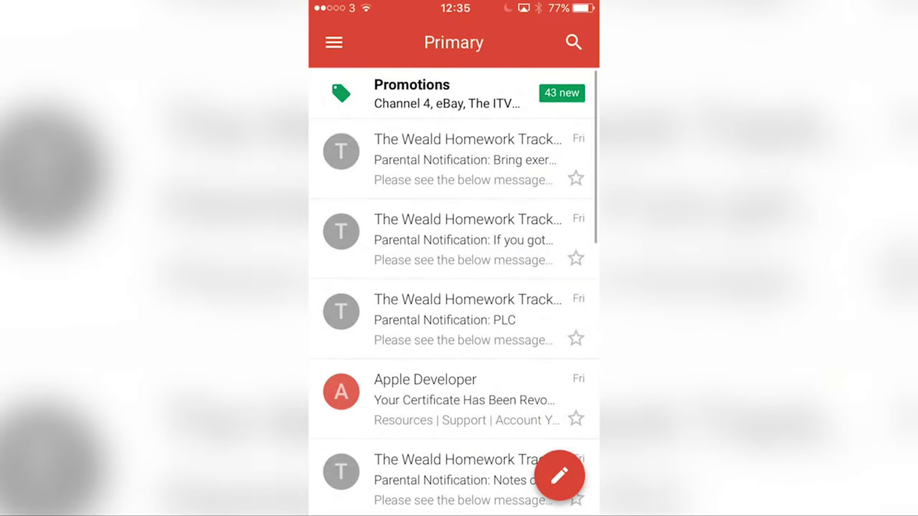
Step: Browse up and down the Primary inbox of the Gmail app on the mirrored iPhone
scroll(453, 287, "down", 2)
scroll(453, 287, "up", 5)
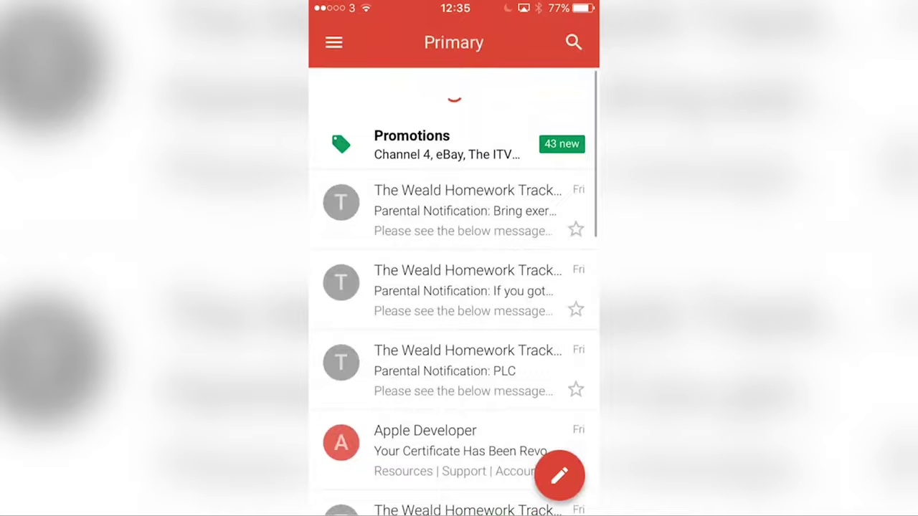
scroll(453, 287, "down", 5)
scroll(454, 287, "down", 3)
scroll(453, 287, "up", 6)
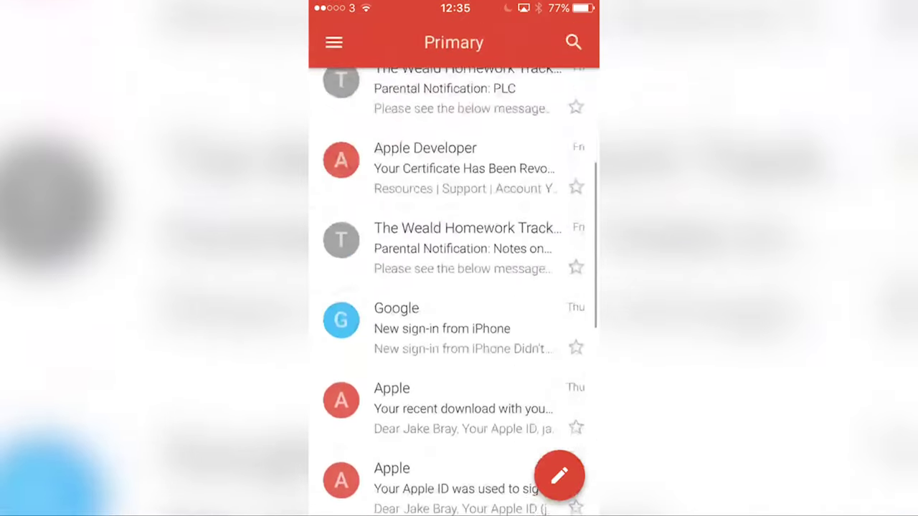
scroll(453, 287, "up", 2)
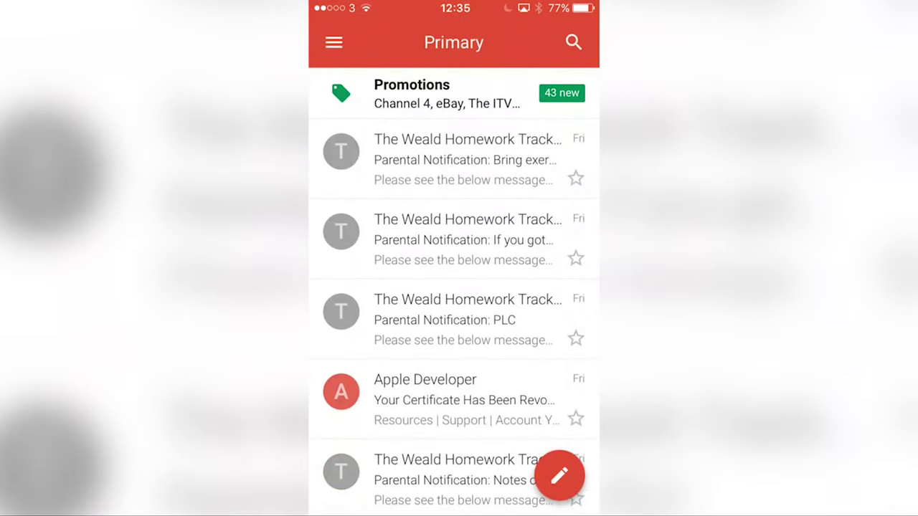
scroll(453, 287, "down", 2)
scroll(453, 287, "down", 2)
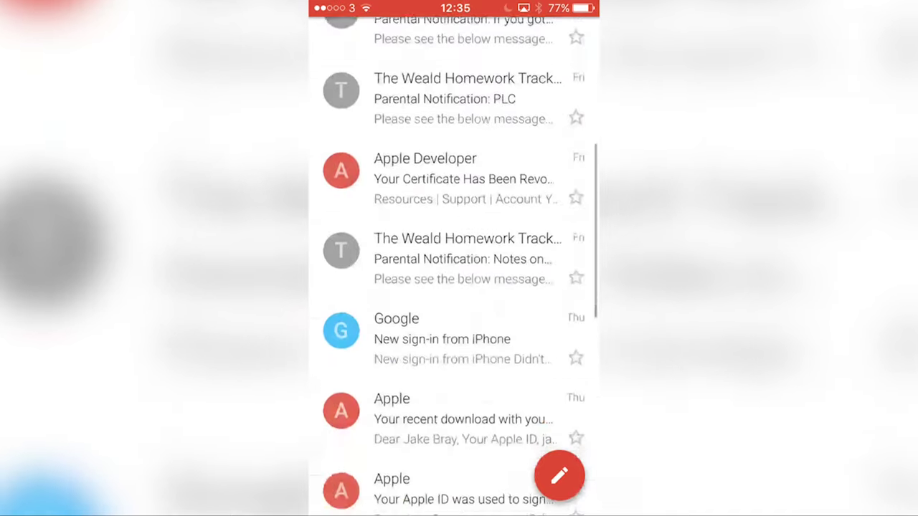
scroll(453, 287, "down", 2)
scroll(453, 287, "down", 2)
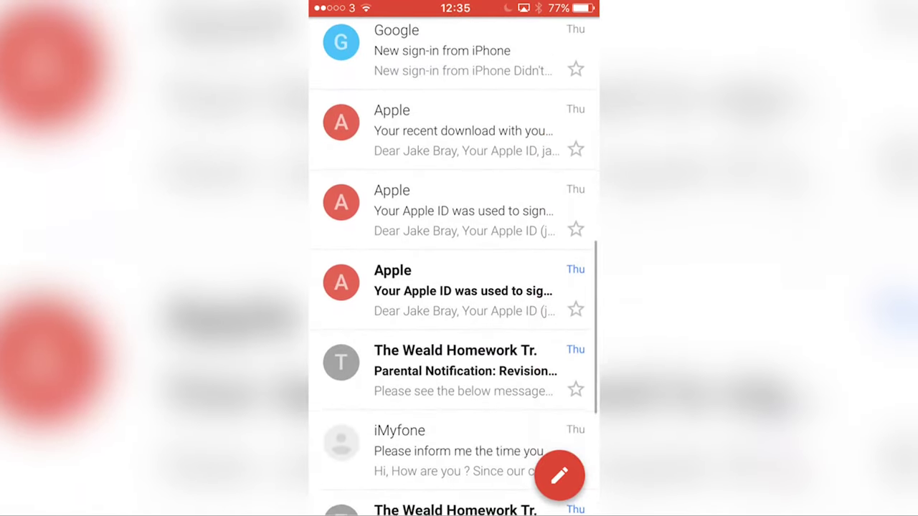
scroll(454, 287, "down", 2)
scroll(454, 287, "down", 2)
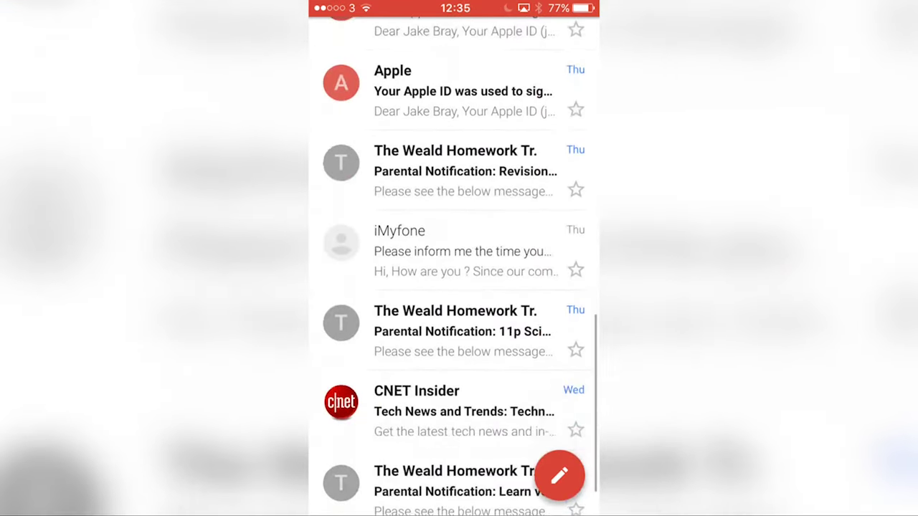
scroll(454, 287, "down", 3)
scroll(453, 287, "down", 2)
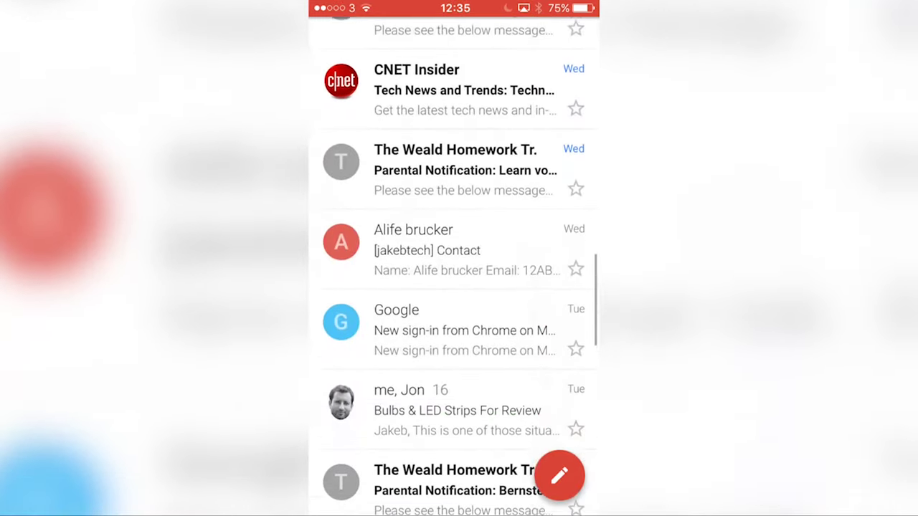
scroll(454, 287, "down", 2)
scroll(454, 287, "up", 10)
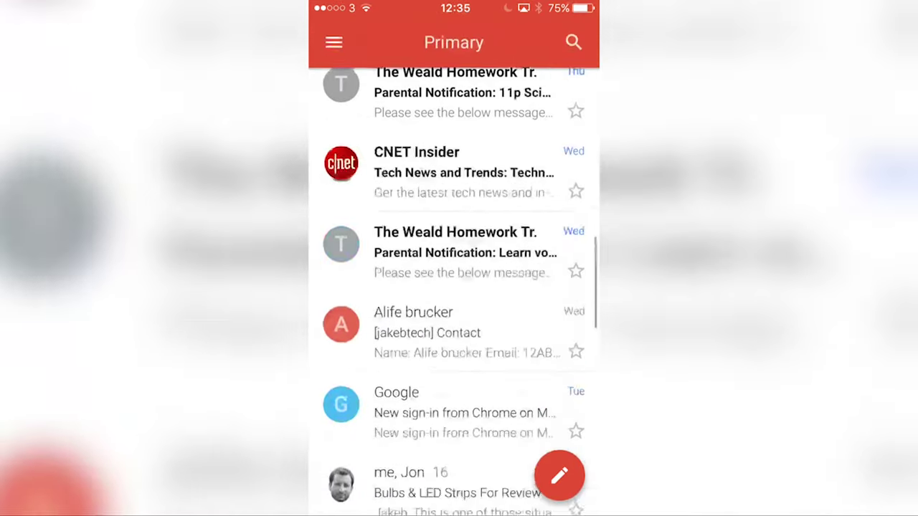